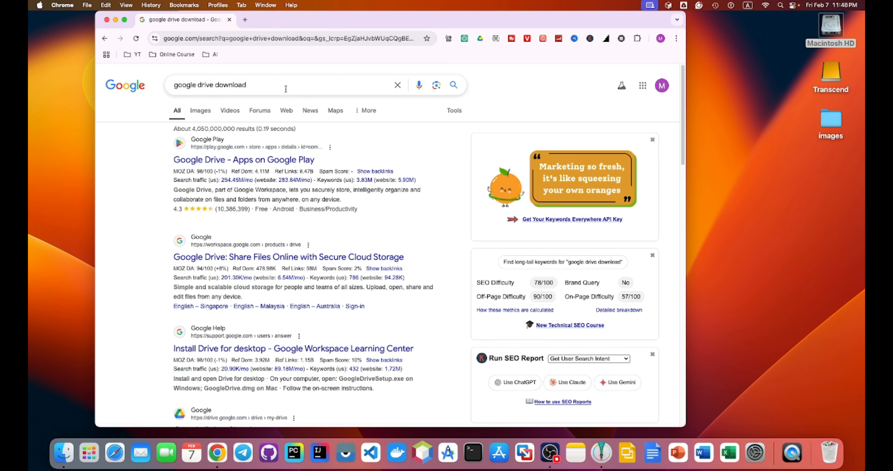
- Replace the 'google drive download' search query with 'obs'
left_click_drag(284, 85, 149, 88)
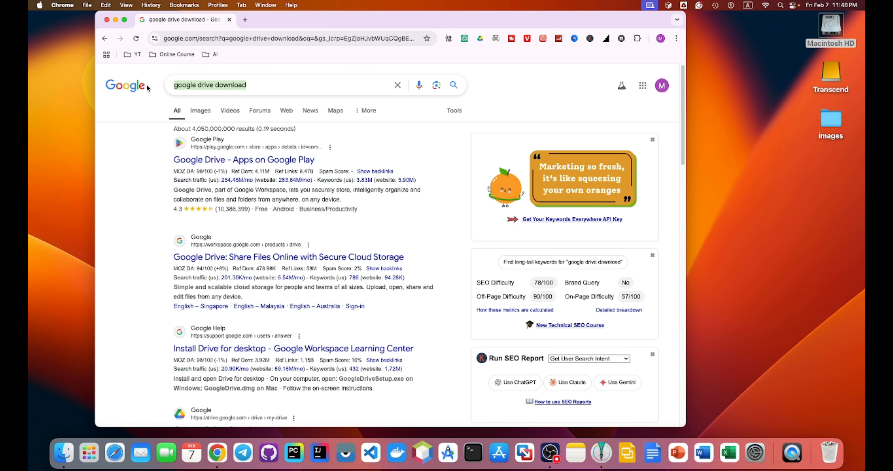
type("obs")
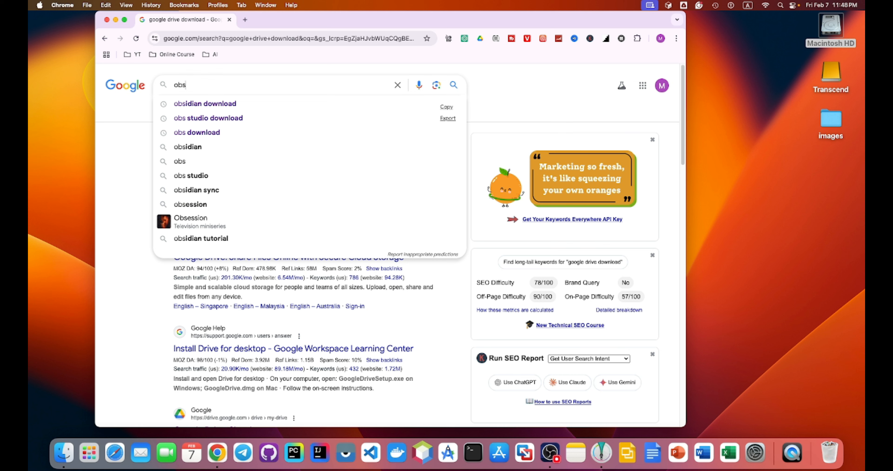
- Open Obsidian's macOS download page on obsidian.md via 'obsidian download', then close Chrome
left_click(204, 104)
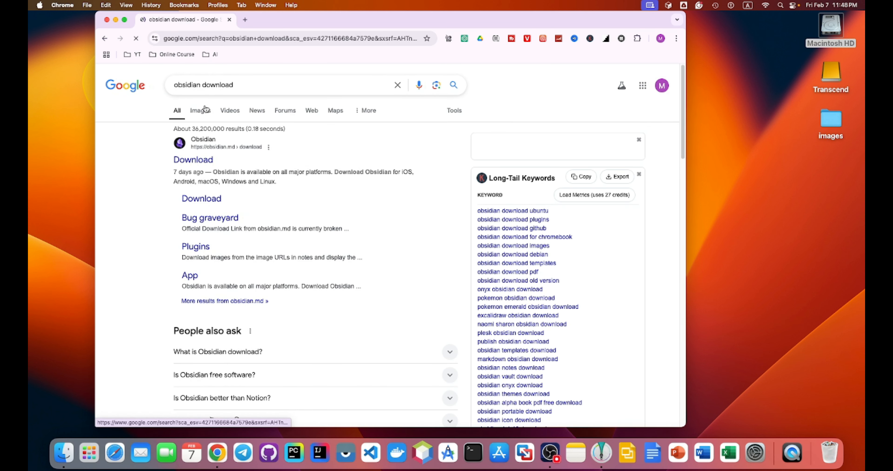
left_click(196, 163)
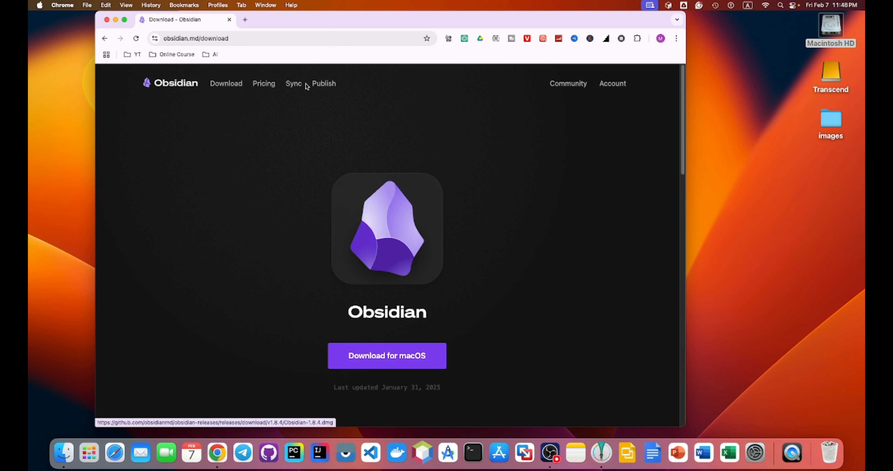
left_click(229, 20)
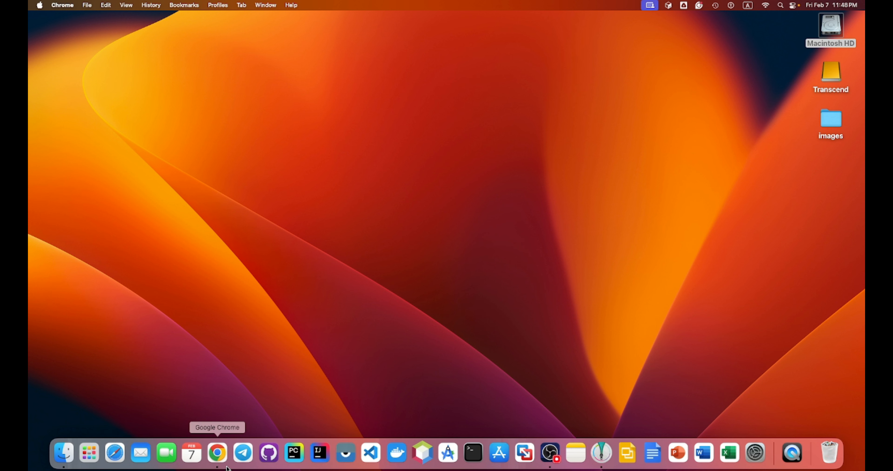
left_click(91, 452)
left_click(354, 69)
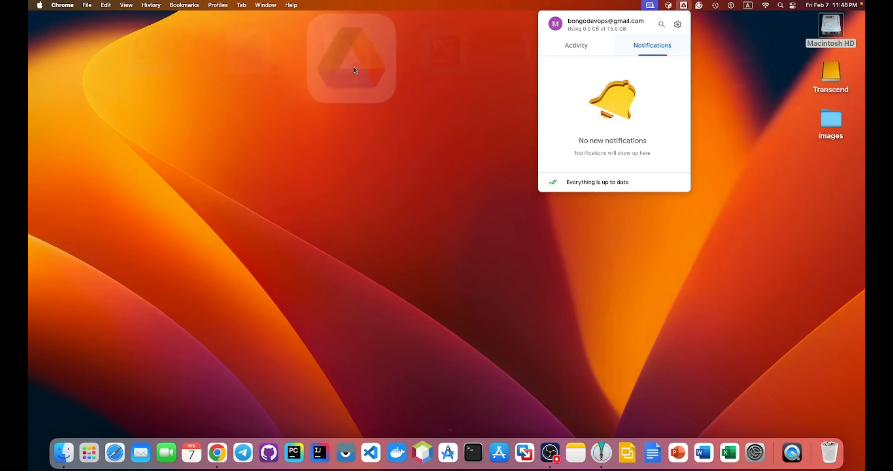
left_click(677, 25)
left_click(646, 39)
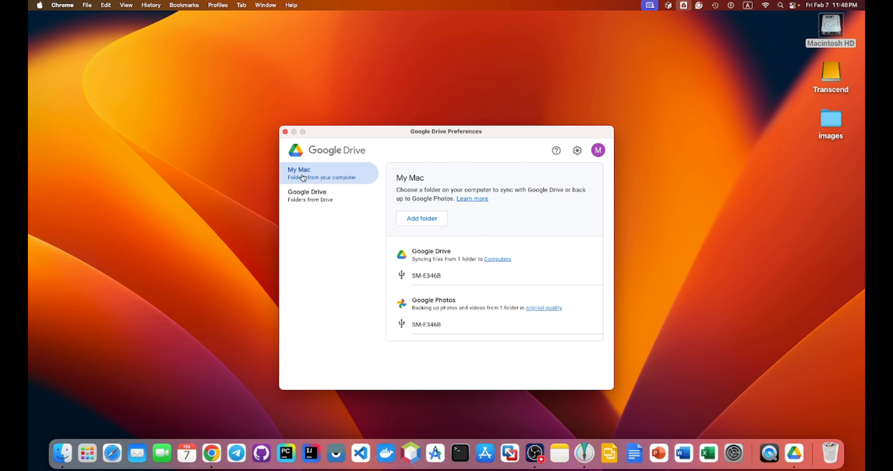
left_click(311, 199)
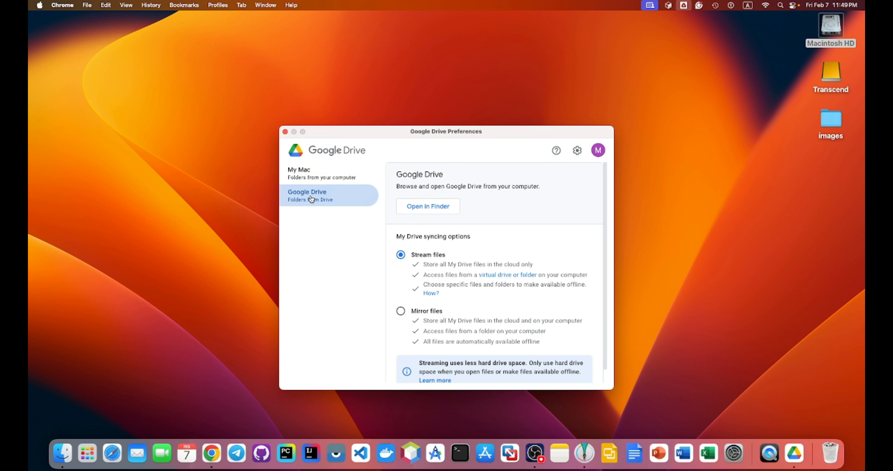
left_click(428, 207)
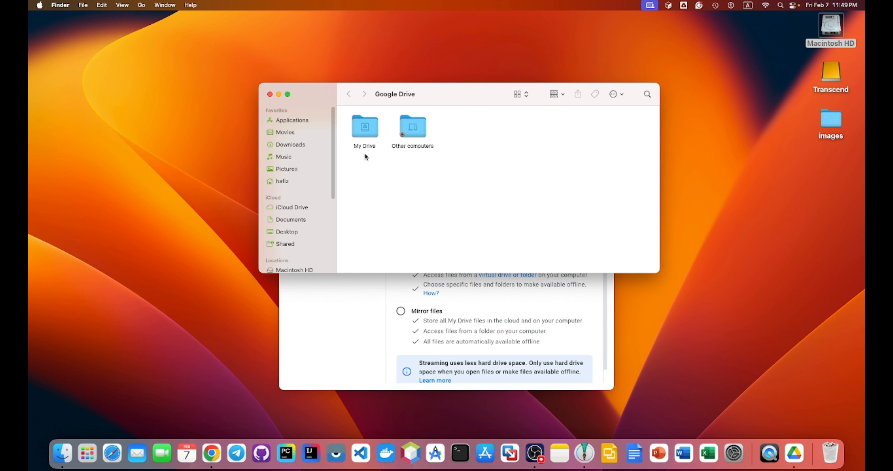
left_click(370, 136)
double_click(370, 135)
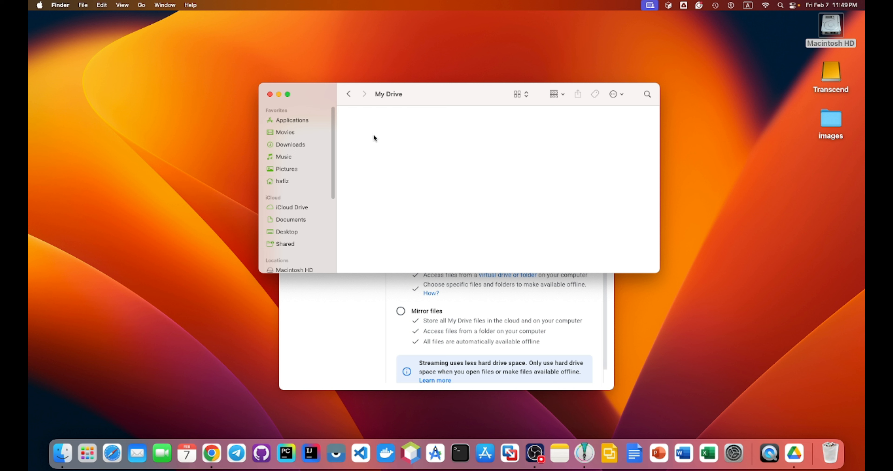
left_click(270, 94)
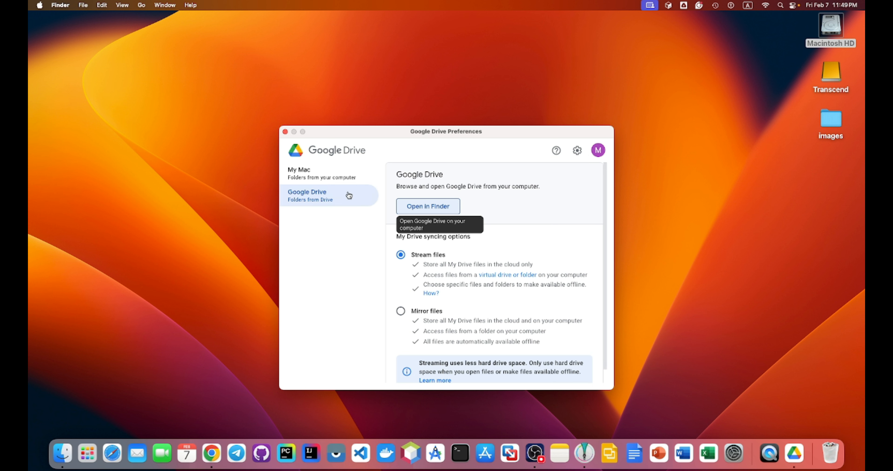
left_click(285, 131)
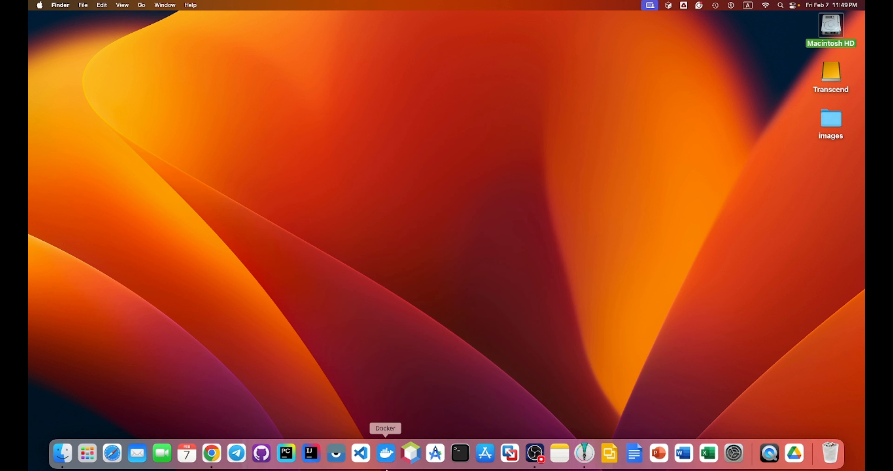
- Launch Chrome with the Google account profile and open Google Drive from the apps grid
left_click(217, 457)
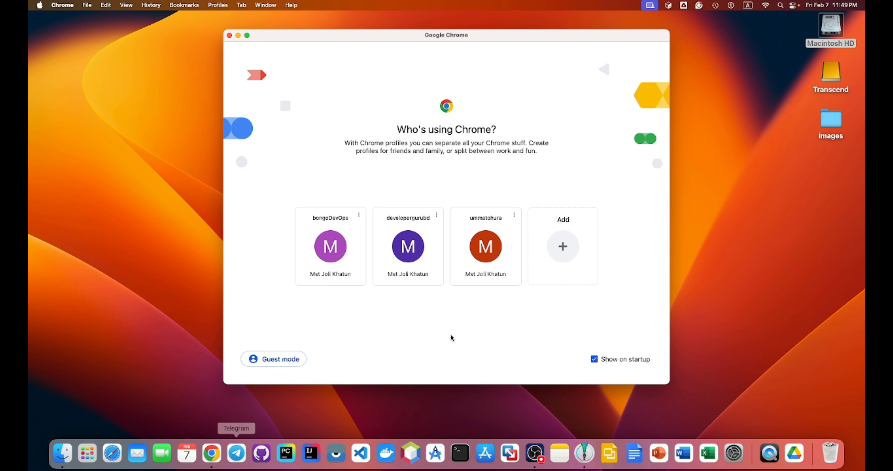
left_click(336, 272)
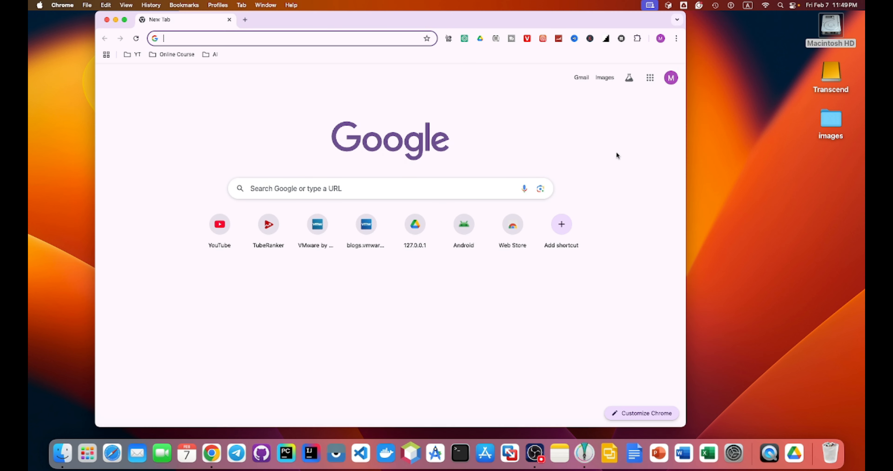
left_click(650, 77)
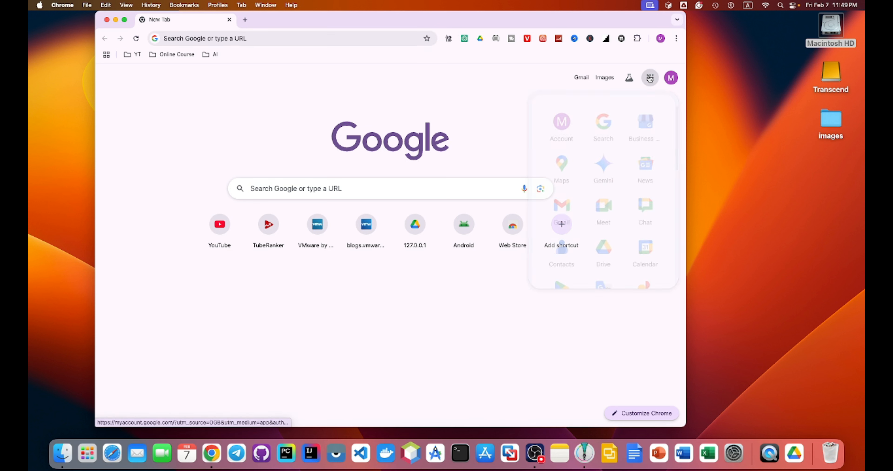
left_click(604, 251)
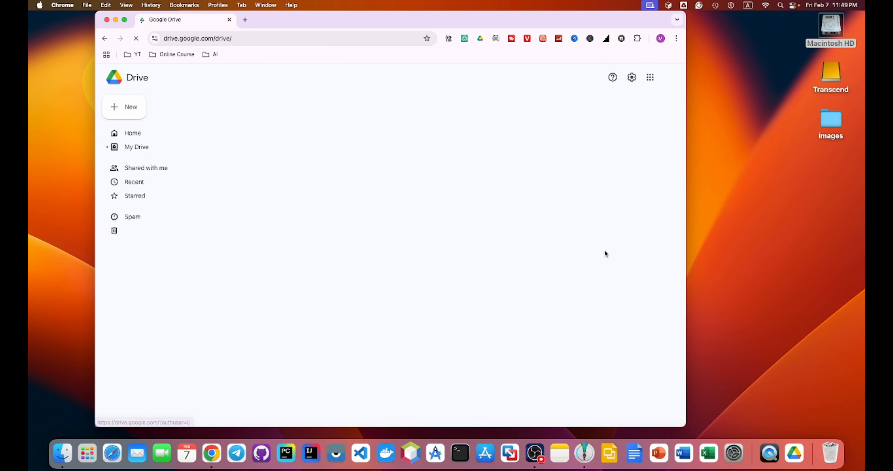
- Create a new folder named 'obsidian' in My Drive, then close Chrome
left_click(131, 110)
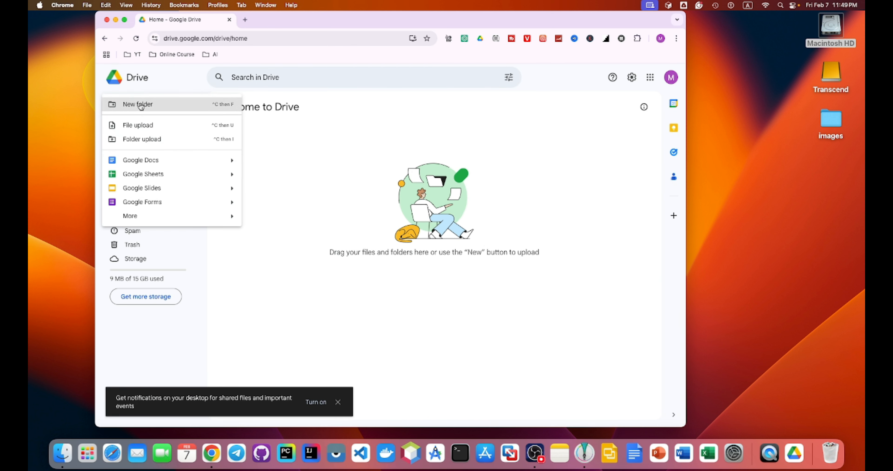
left_click(140, 105)
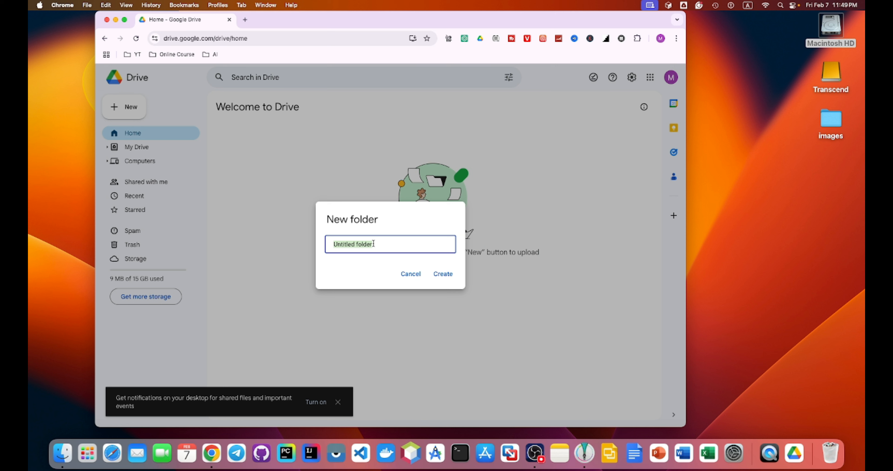
type("obsidian")
left_click(440, 274)
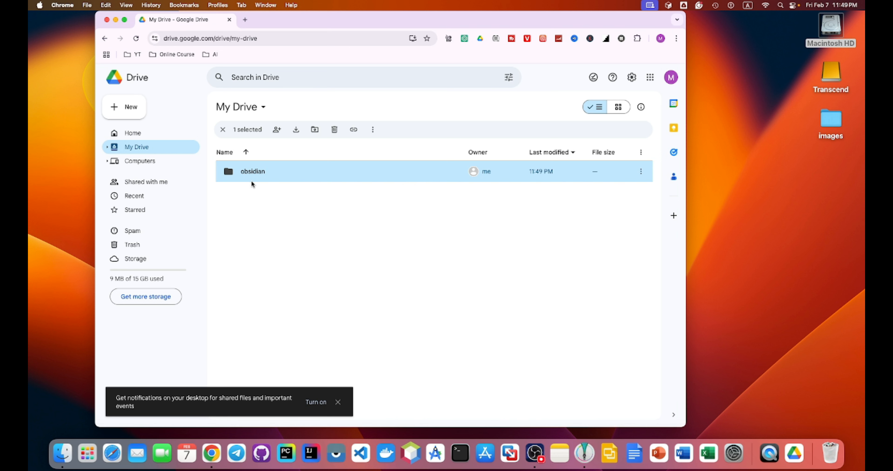
left_click(107, 19)
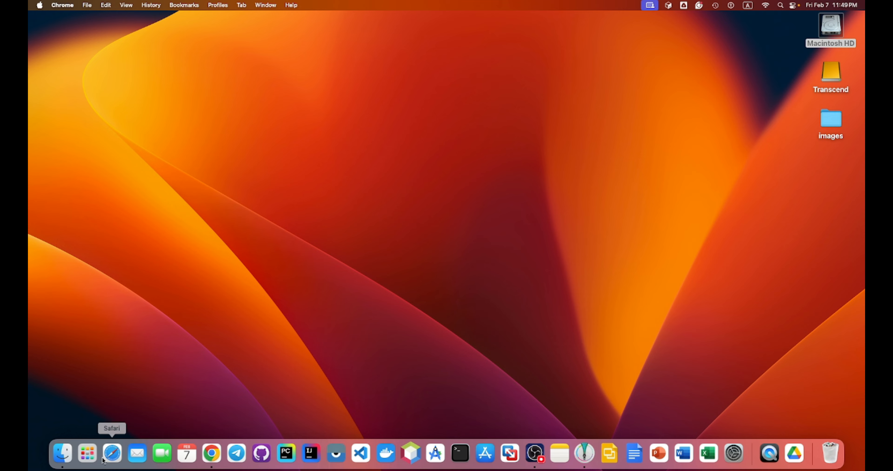
left_click(89, 454)
left_click(359, 79)
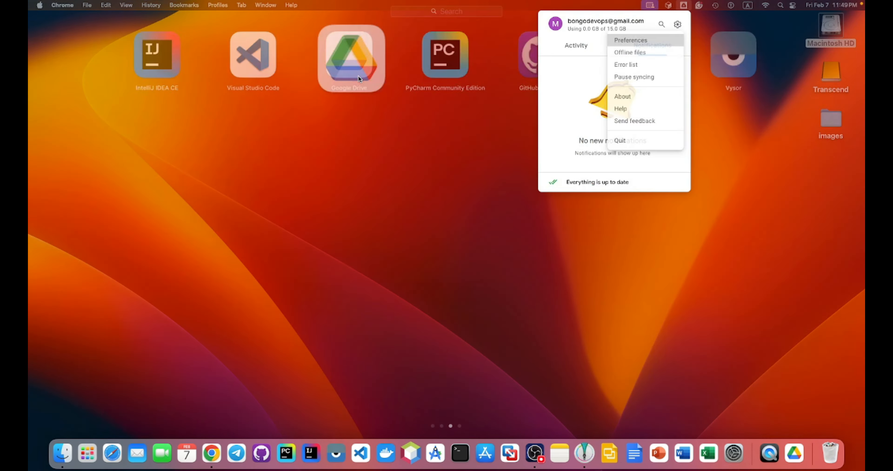
left_click(678, 27)
left_click(637, 41)
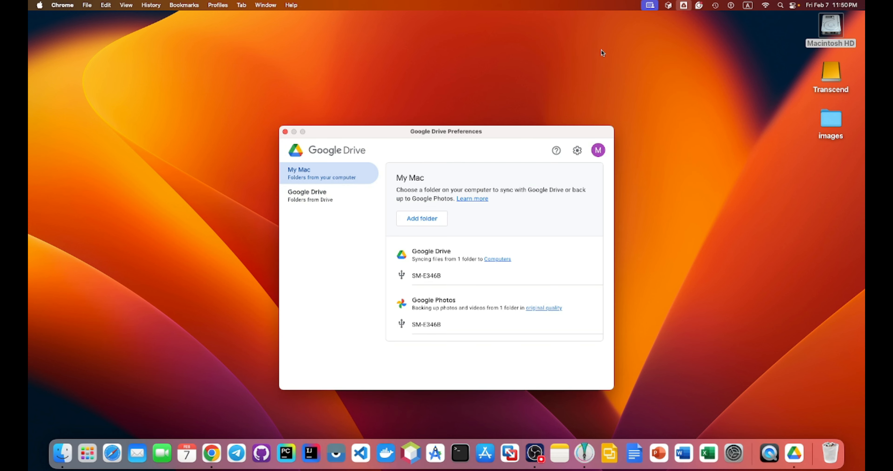
left_click(309, 200)
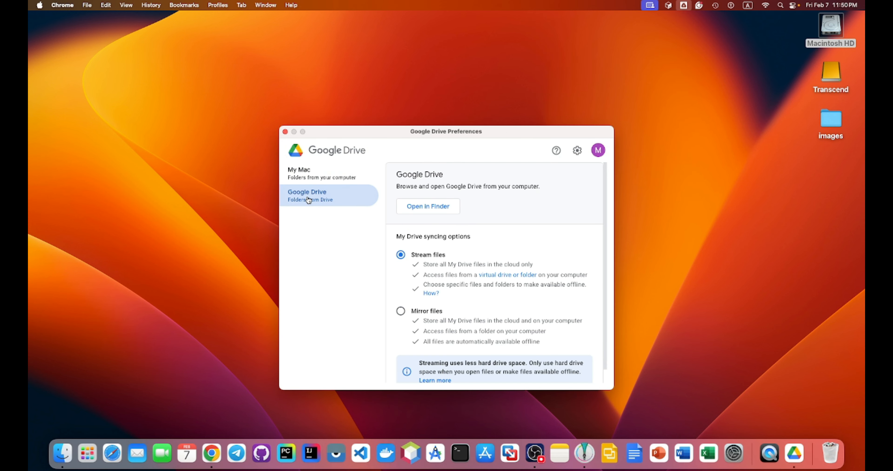
left_click(434, 211)
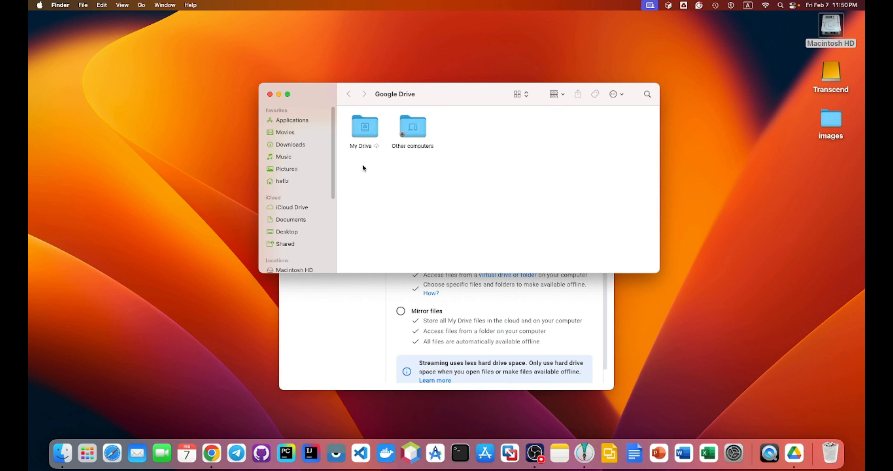
double_click(368, 139)
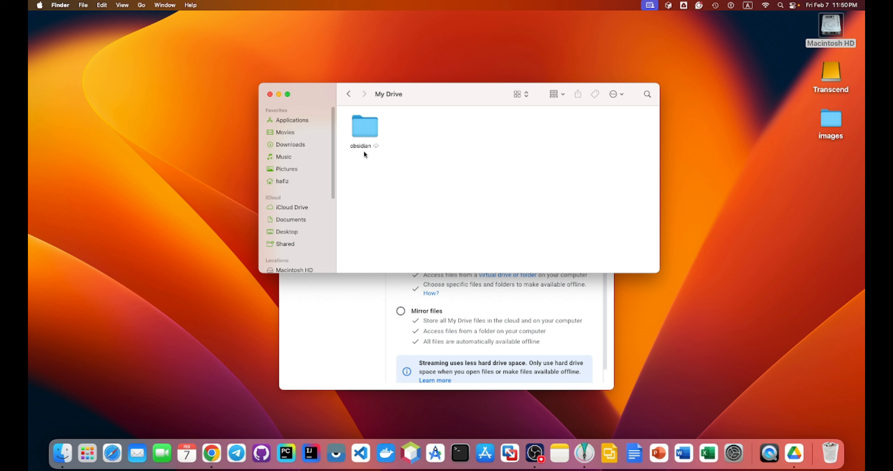
left_click(270, 95)
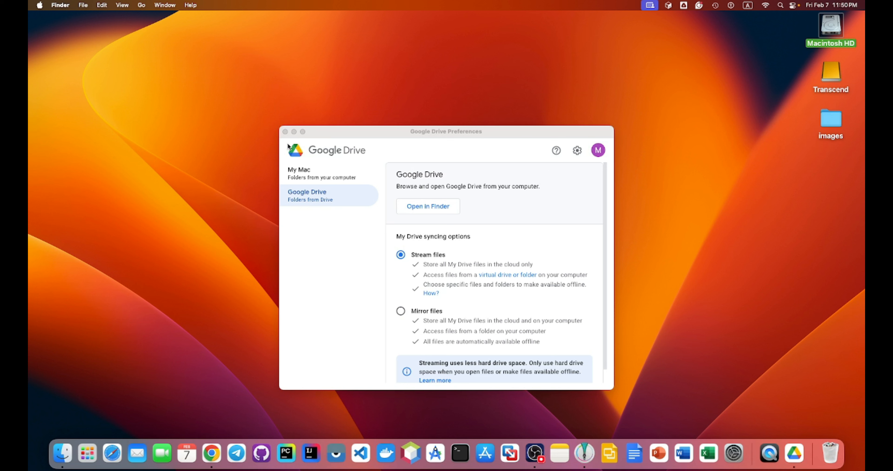
left_click(284, 132)
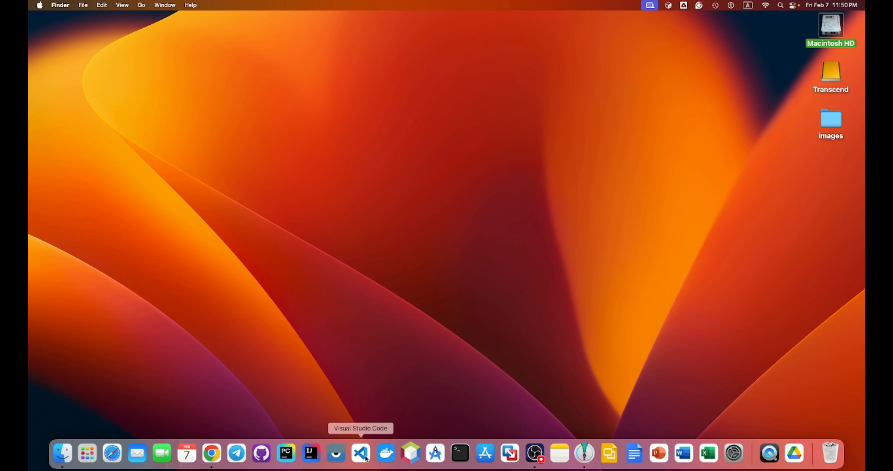
- Open Launchpad and go to the page listing Obsidian with Google Docs, Sheets and Slides
left_click(87, 454)
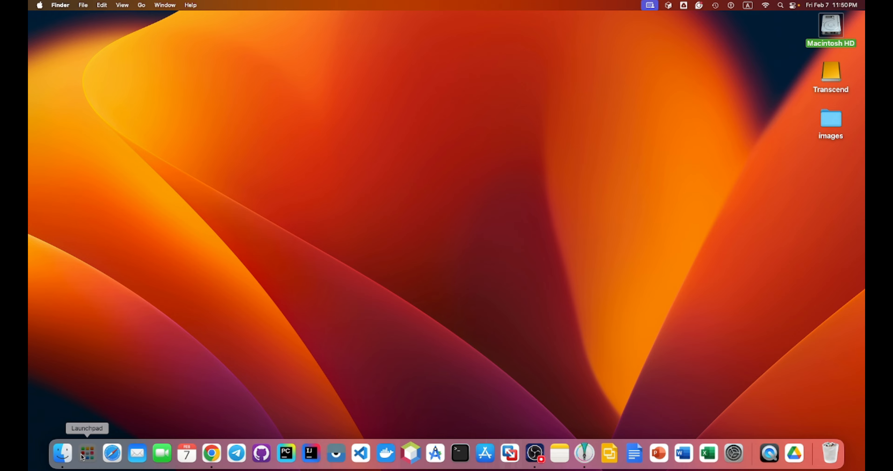
scroll(378, 265, "down", 2)
scroll(383, 270, "up", 3)
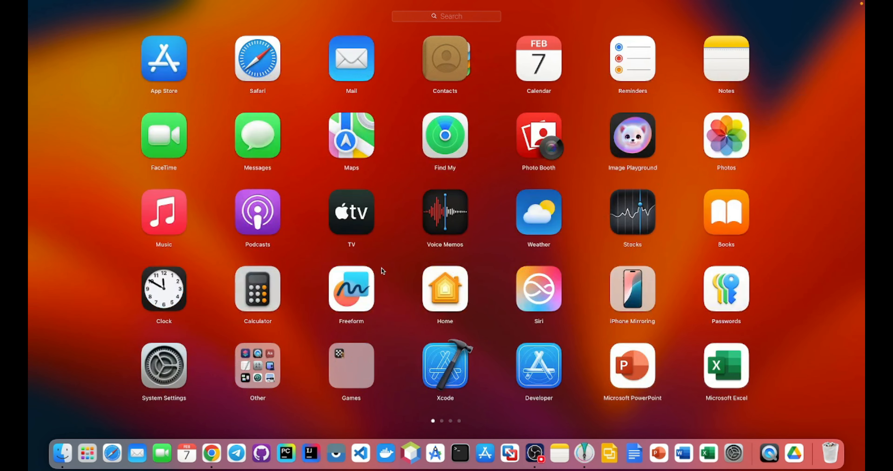
scroll(382, 271, "down", 1)
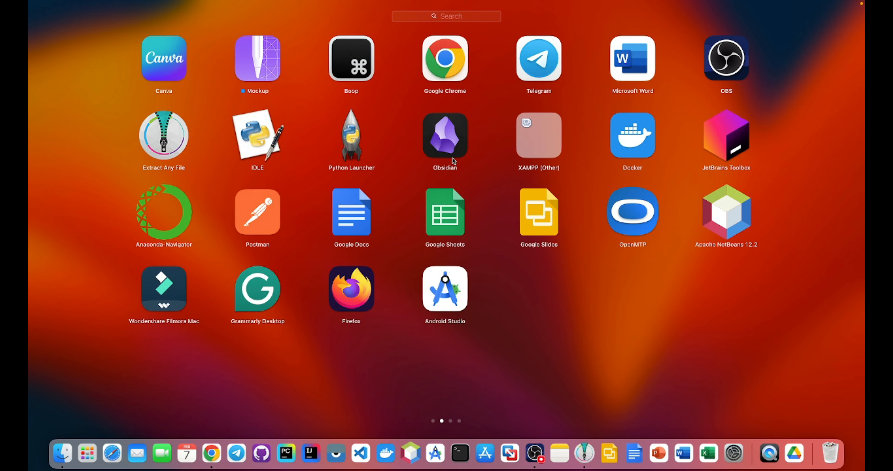
- Launch Obsidian and open the My Drive 'obsidian' folder as an existing-folder vault
left_click(449, 146)
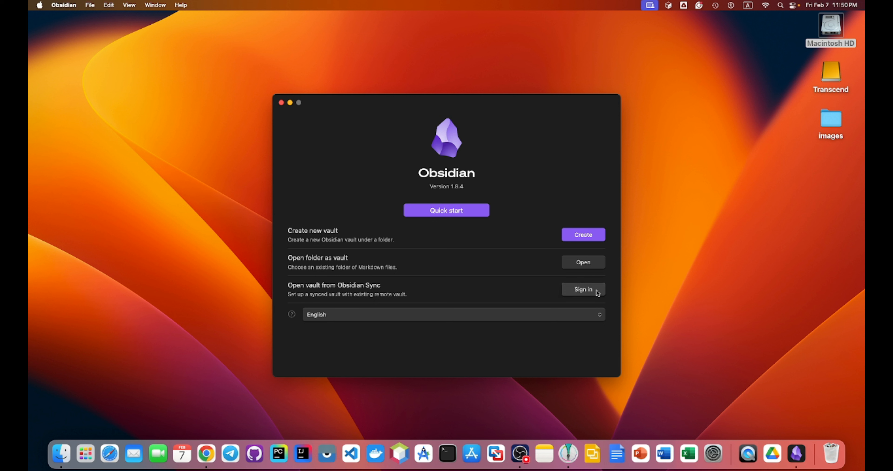
left_click(589, 265)
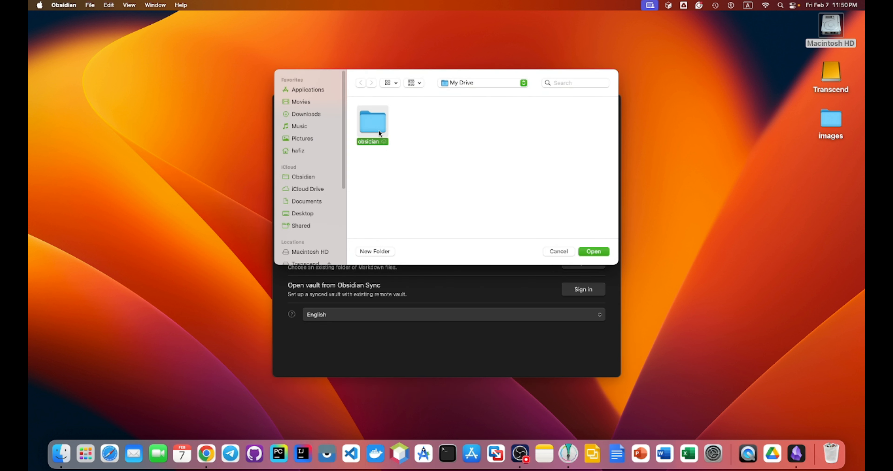
left_click(594, 251)
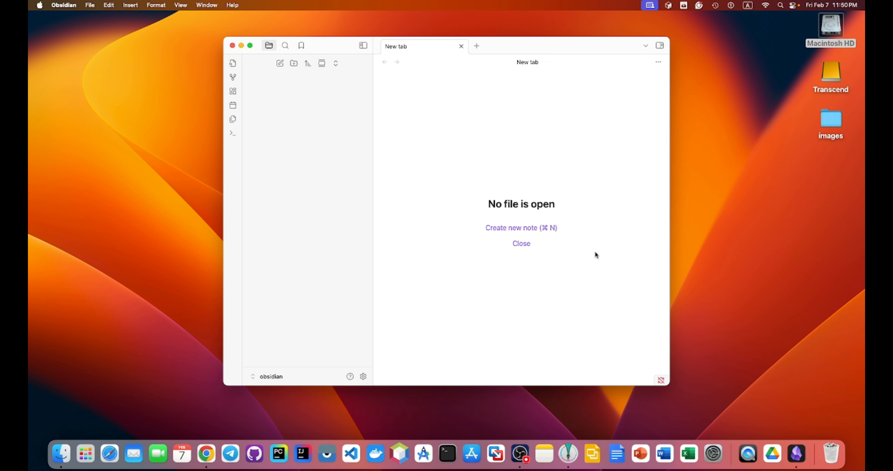
- Add a folder named 'Hafiz' in the vault's file explorer
mouse_move(549, 50)
left_mouse_down()
mouse_move(499, 81)
mouse_move(572, 62)
mouse_move(560, 60)
left_mouse_up()
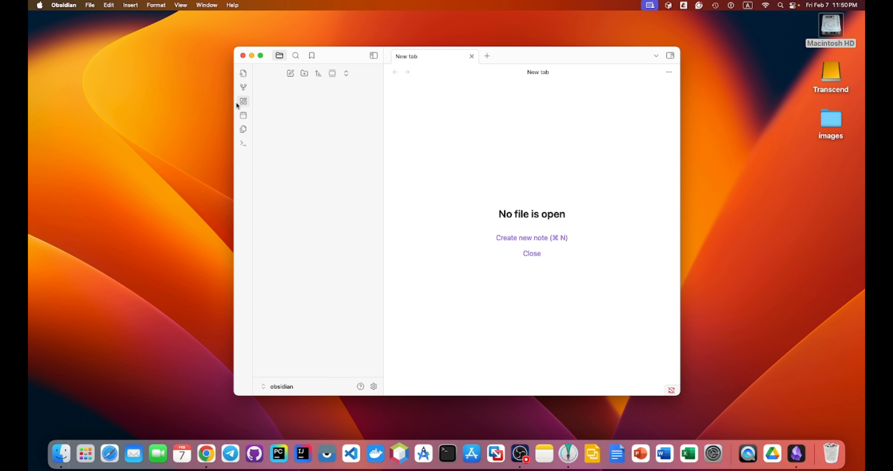
left_click(304, 73)
type("Hafiz")
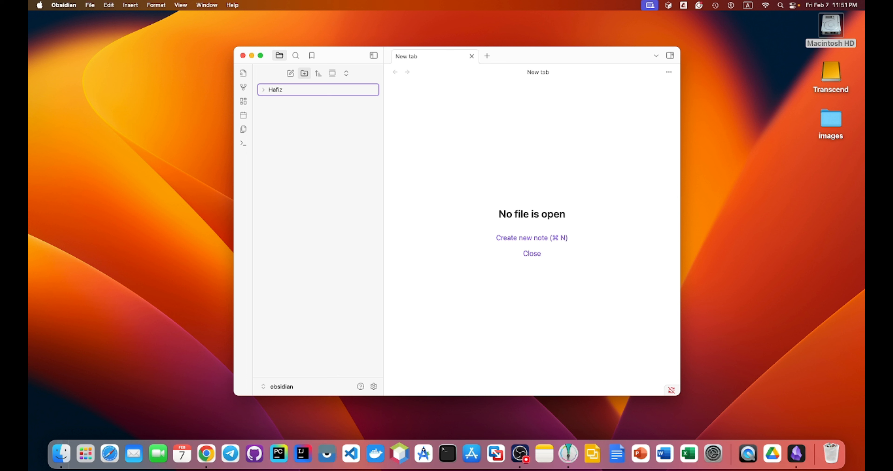
key("Return")
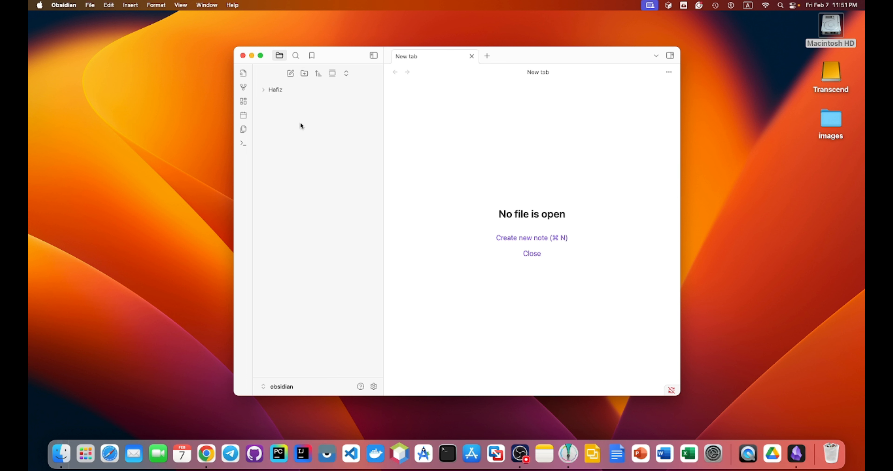
- Create a note in Hafiz titled with the person's name, body holding their full name, then close Obsidian
right_click(279, 91)
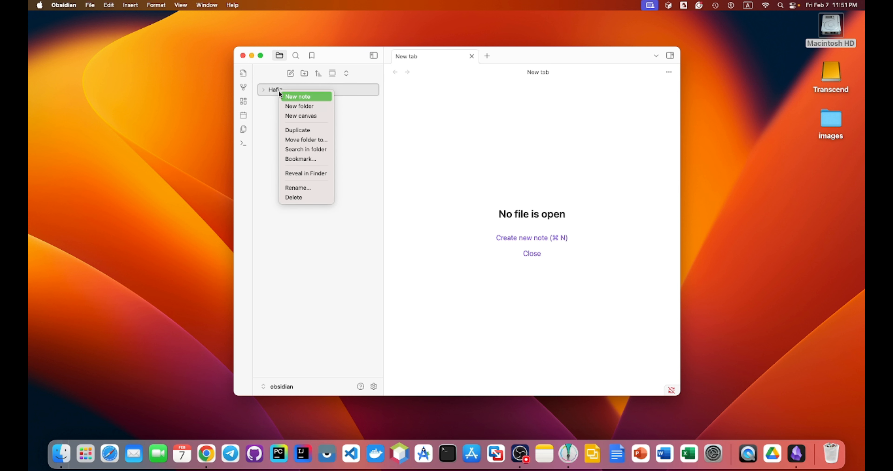
left_click(309, 98)
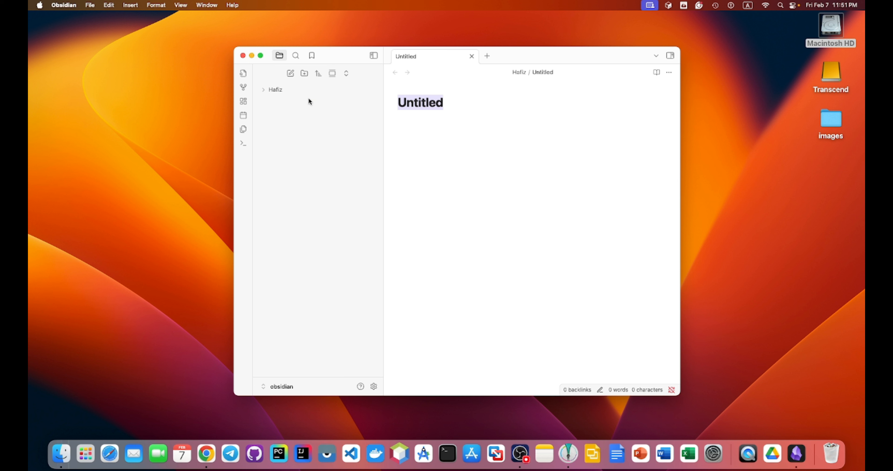
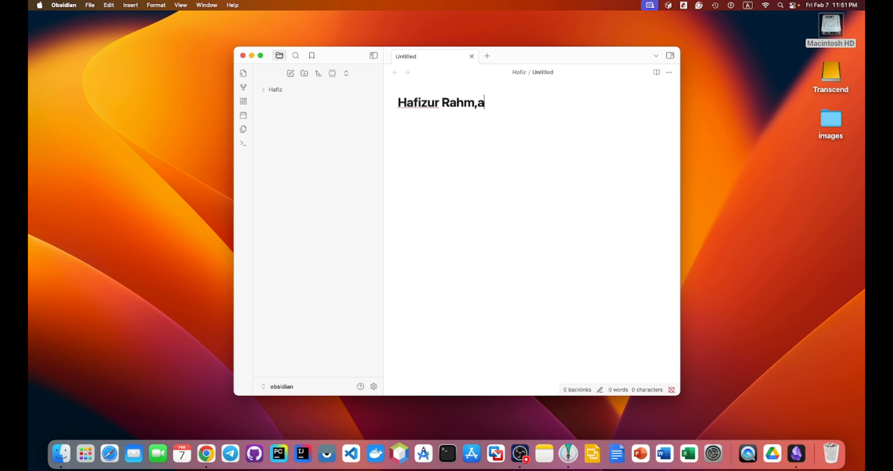
key("Return")
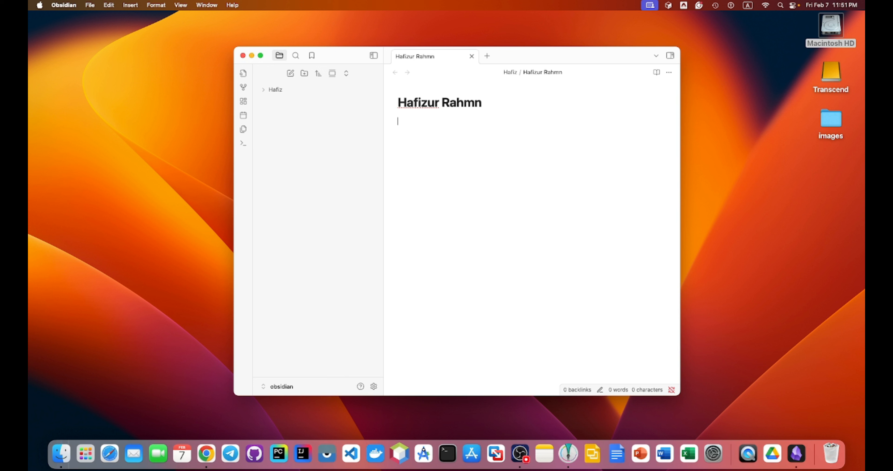
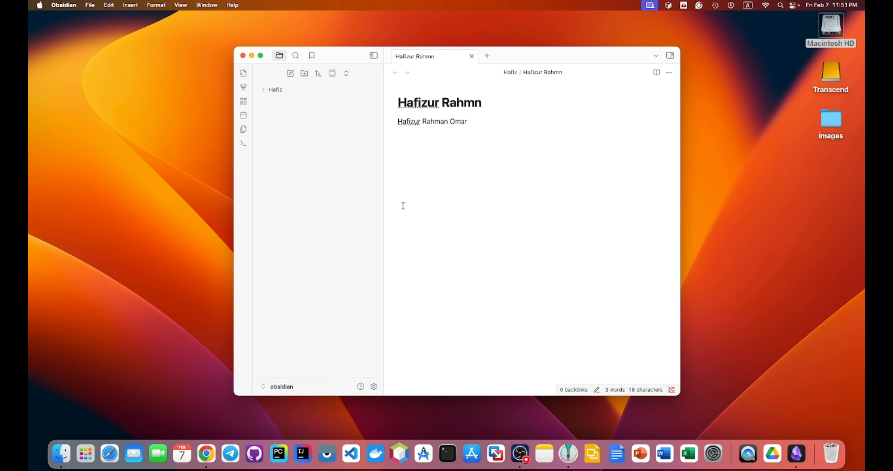
left_click(244, 55)
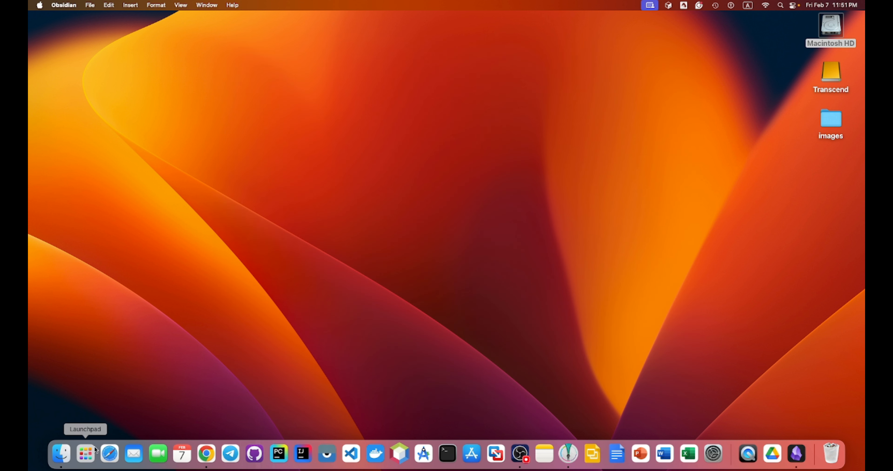
- Launch Google Drive for desktop from Launchpad and open Preferences on the Google Drive section
left_click(89, 457)
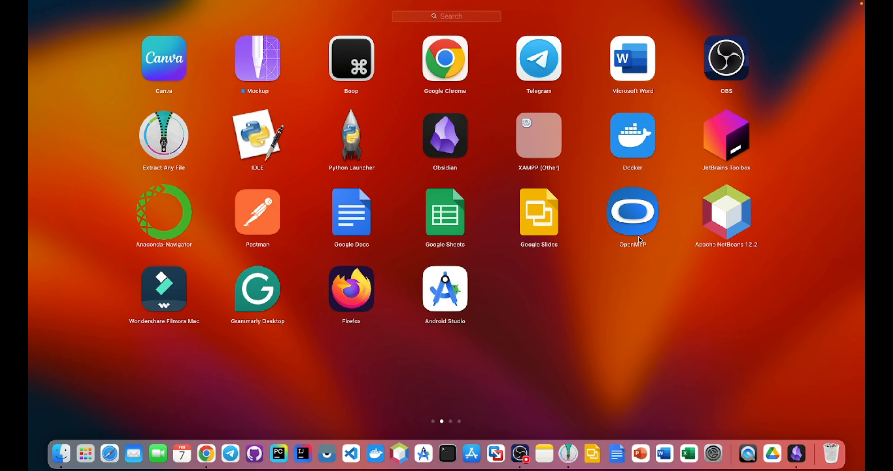
scroll(466, 286, "right", 5)
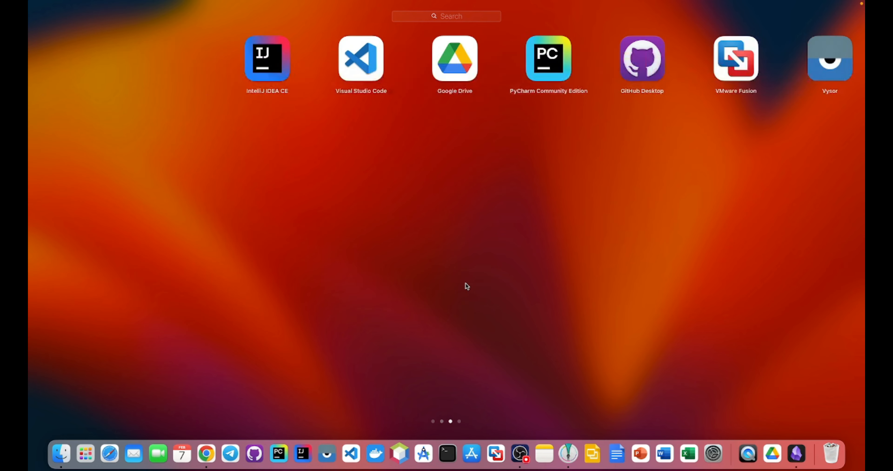
left_click(367, 74)
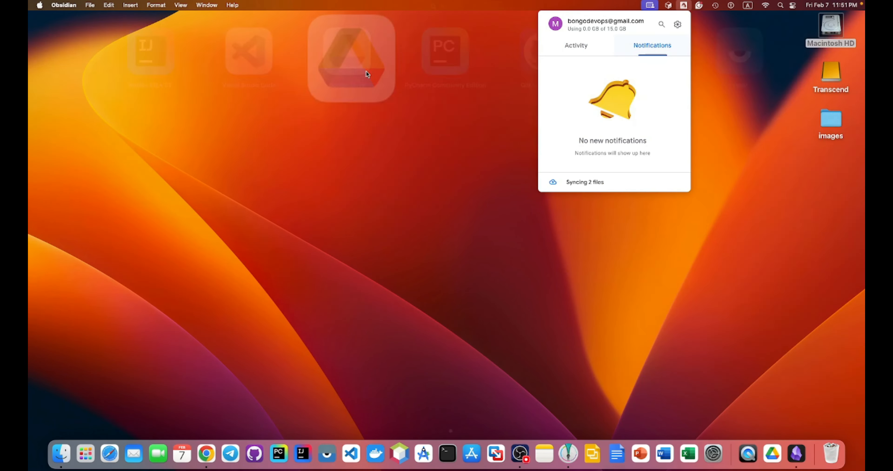
left_click(678, 25)
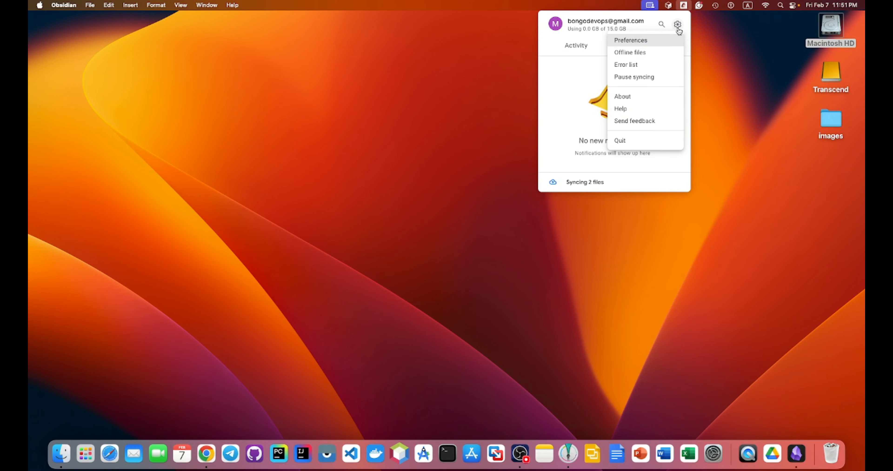
left_click(639, 39)
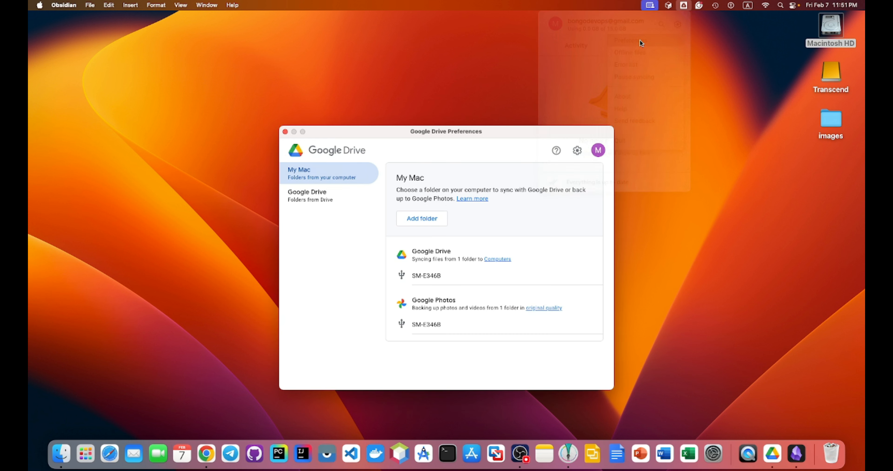
left_click(329, 204)
- Open the synced drive in Finder, browse to My Drive › obsidian › Hafiz, and open the .md note
left_click(432, 213)
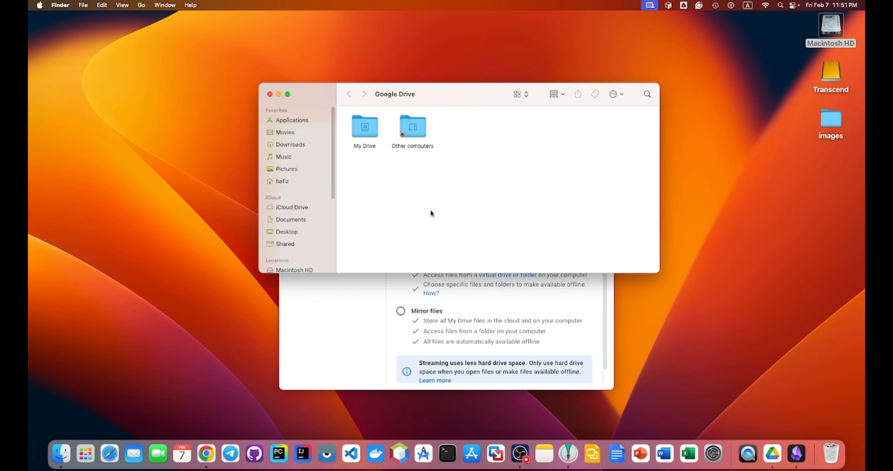
double_click(358, 135)
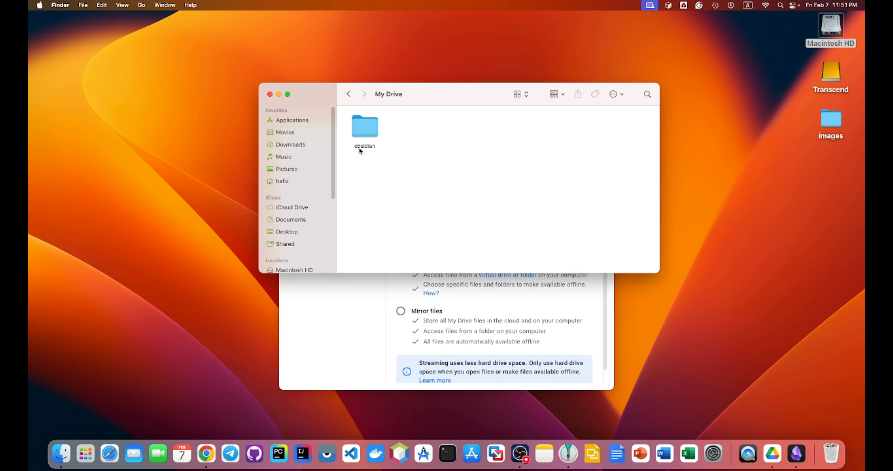
double_click(369, 134)
double_click(372, 132)
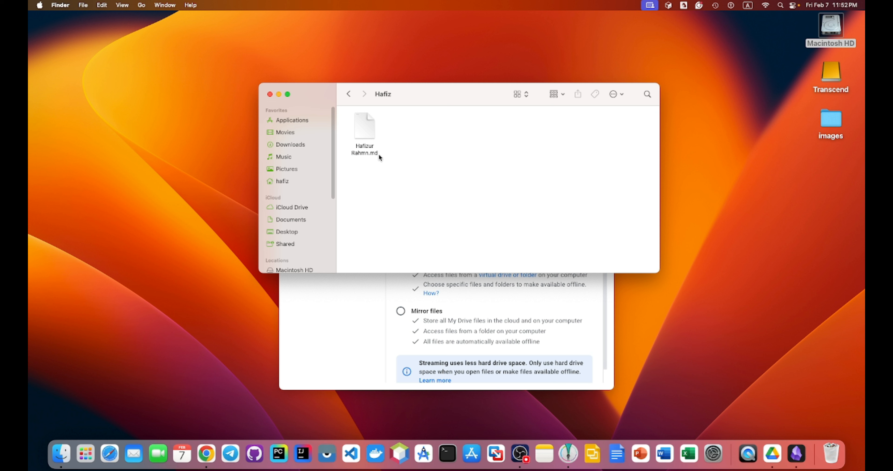
double_click(368, 138)
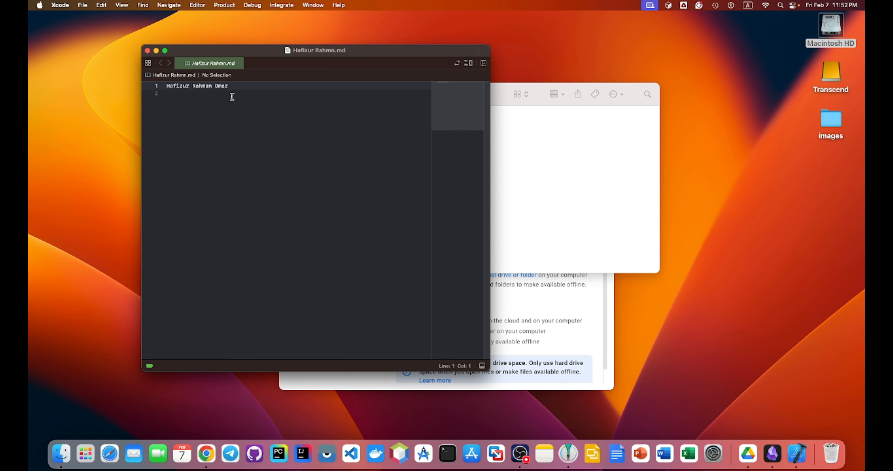
- Close the Xcode note view, the Finder window and Google Drive preferences
left_click(147, 50)
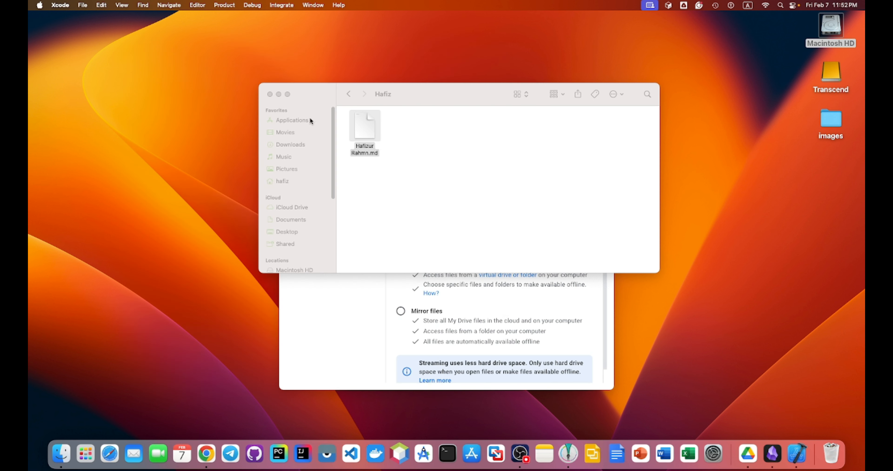
left_click(270, 95)
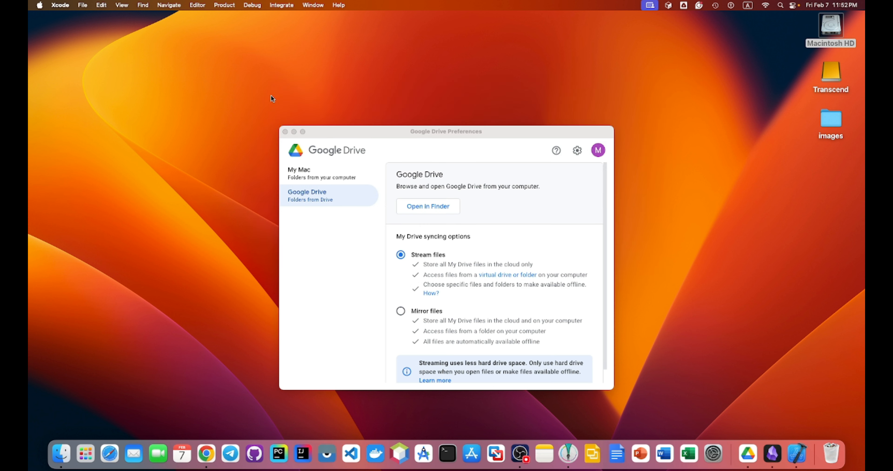
left_click(286, 132)
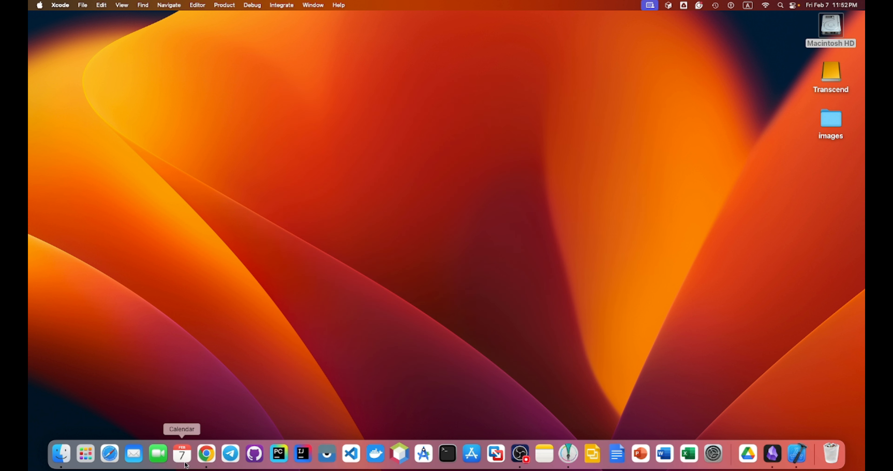
- Launch Chrome with the first profile and go to Google Drive from the apps grid
left_click(207, 454)
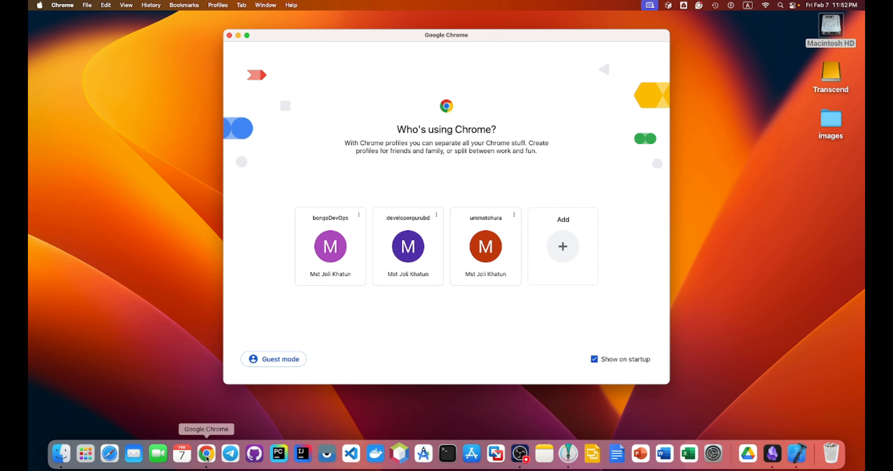
left_click(337, 255)
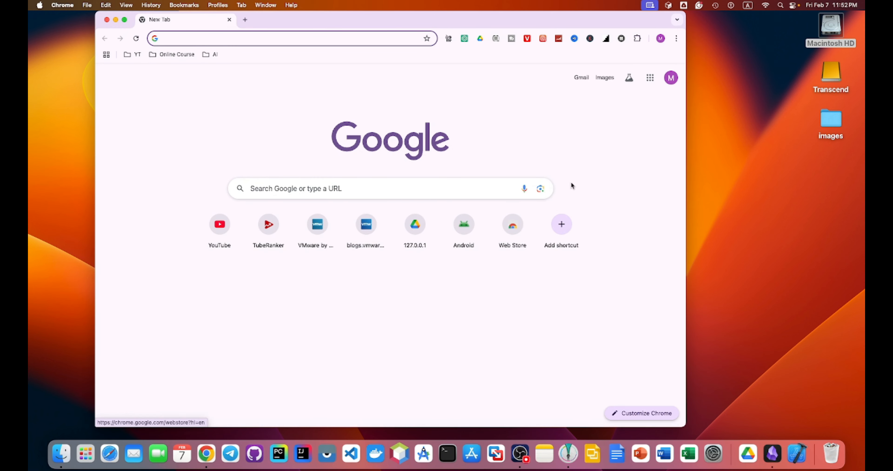
left_click(650, 78)
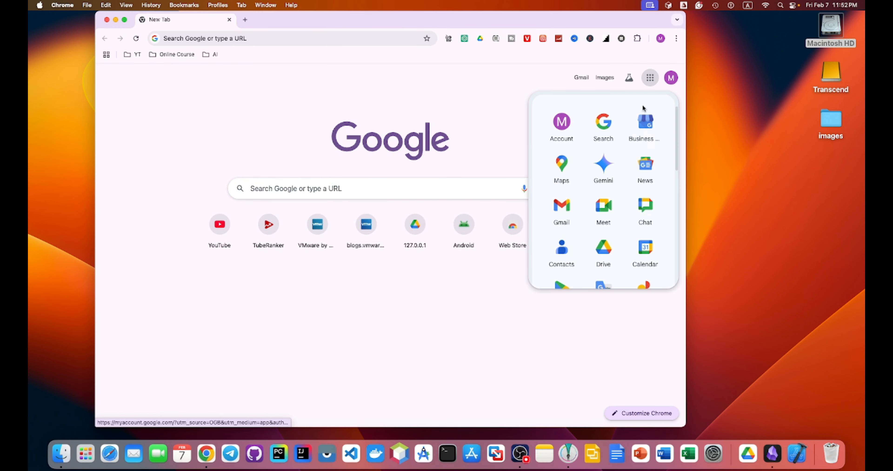
left_click(605, 251)
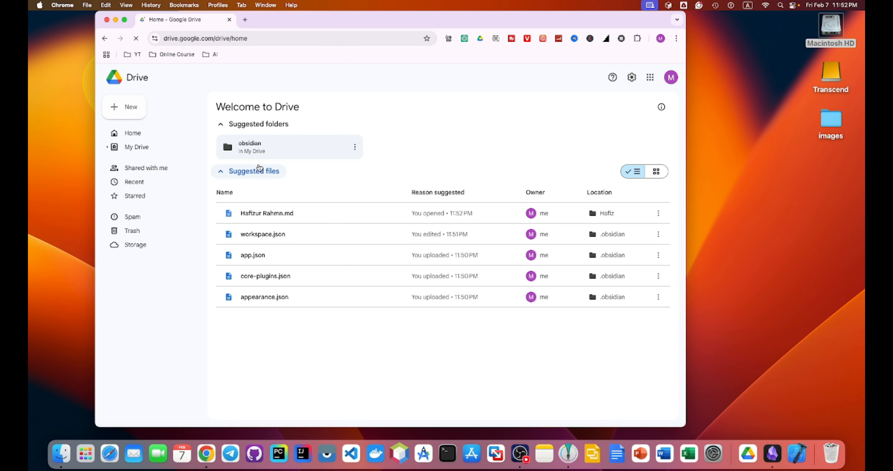
- Open obsidian › Hafiz in Google Drive and preview the synced .md note file
double_click(260, 149)
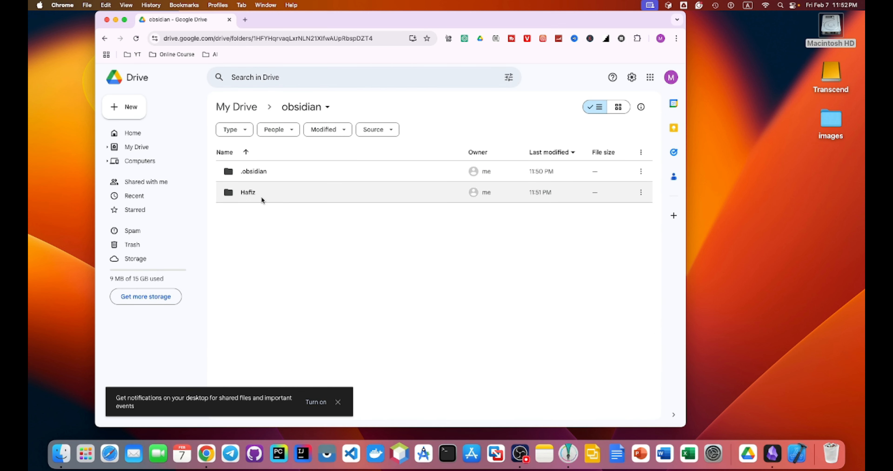
double_click(246, 192)
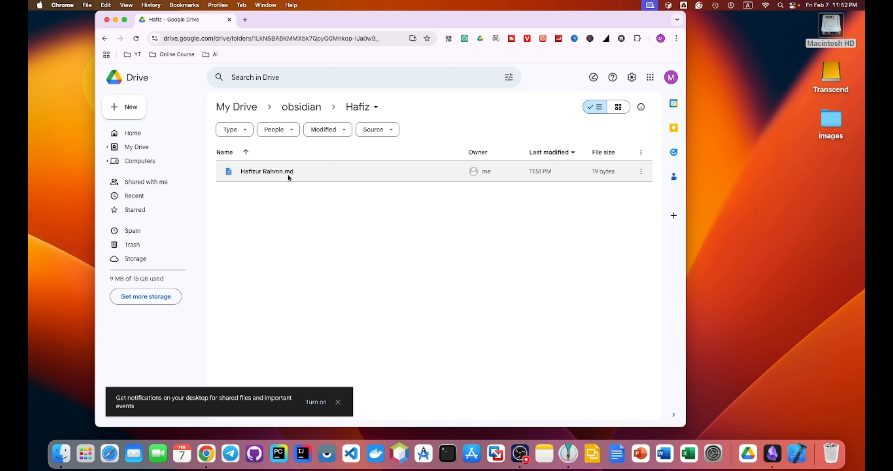
double_click(280, 174)
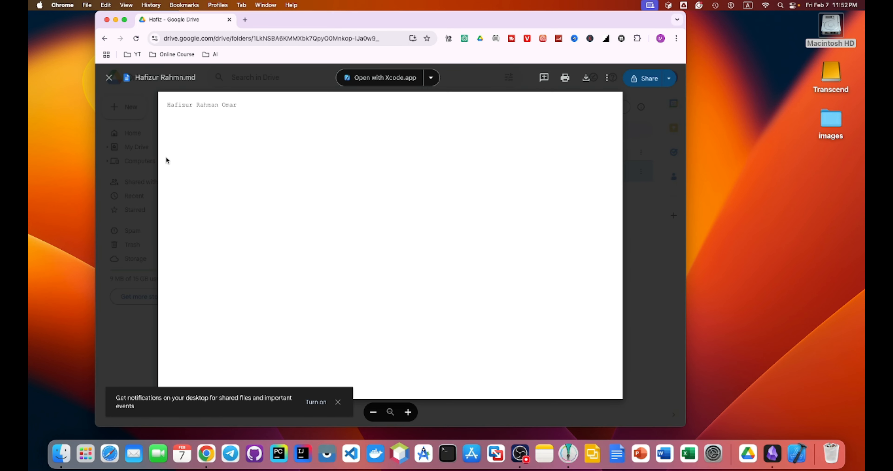
- Highlight the note's first word to confirm its synced text, then close the preview
left_click_drag(168, 104, 194, 111)
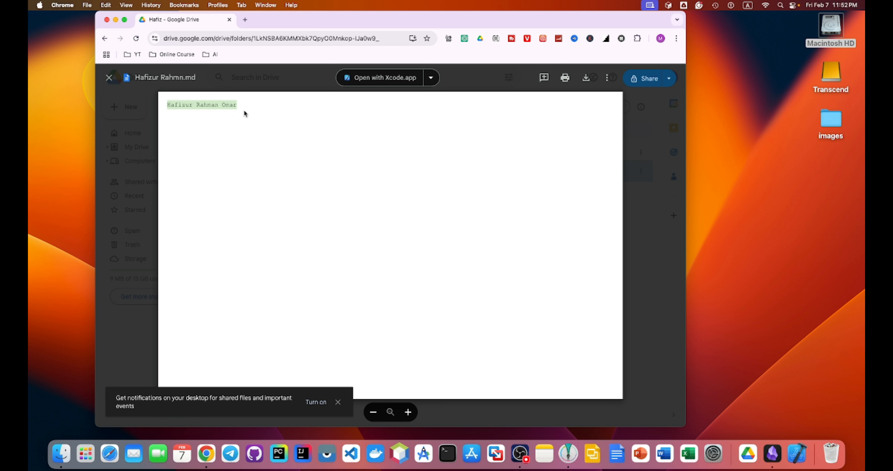
left_click(108, 79)
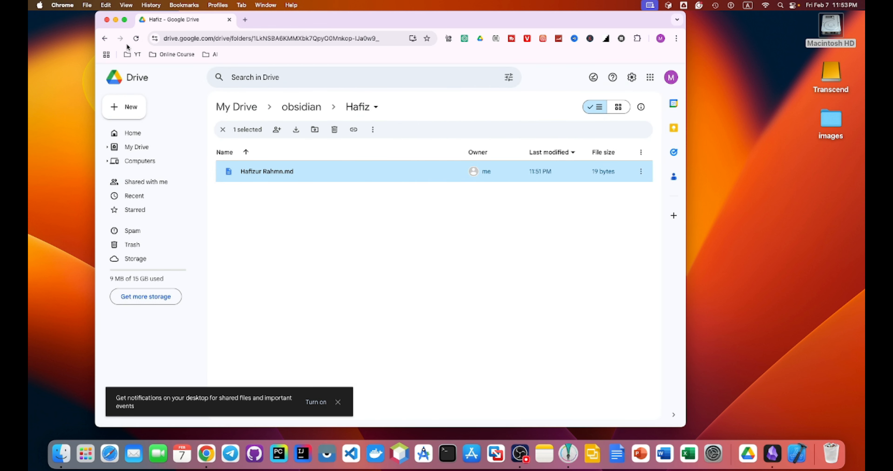